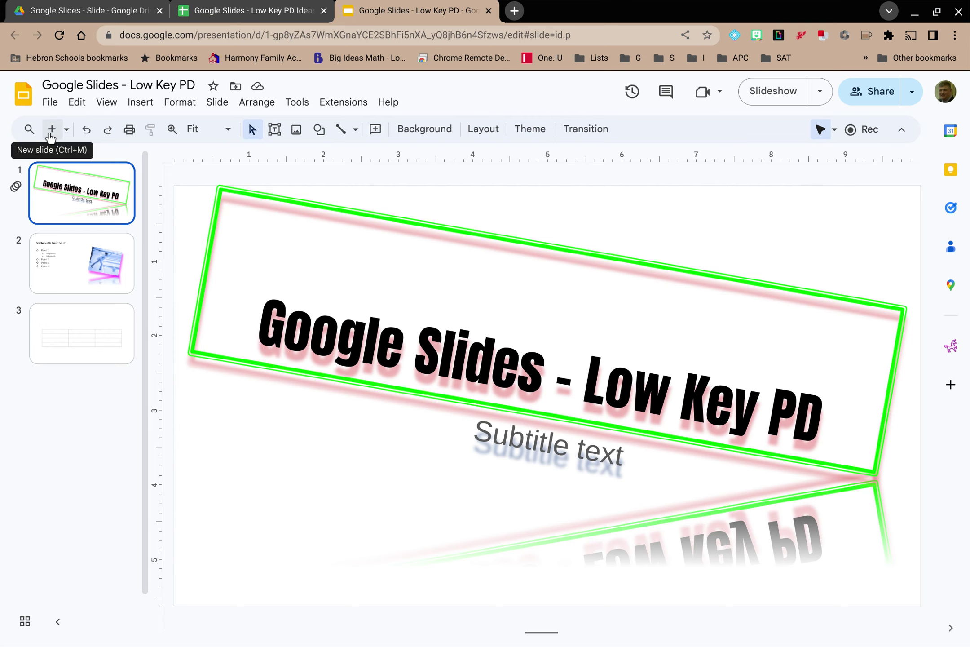
# - Add a slide after the title slide and display the new-slide layout options
pyautogui.click(51, 130)
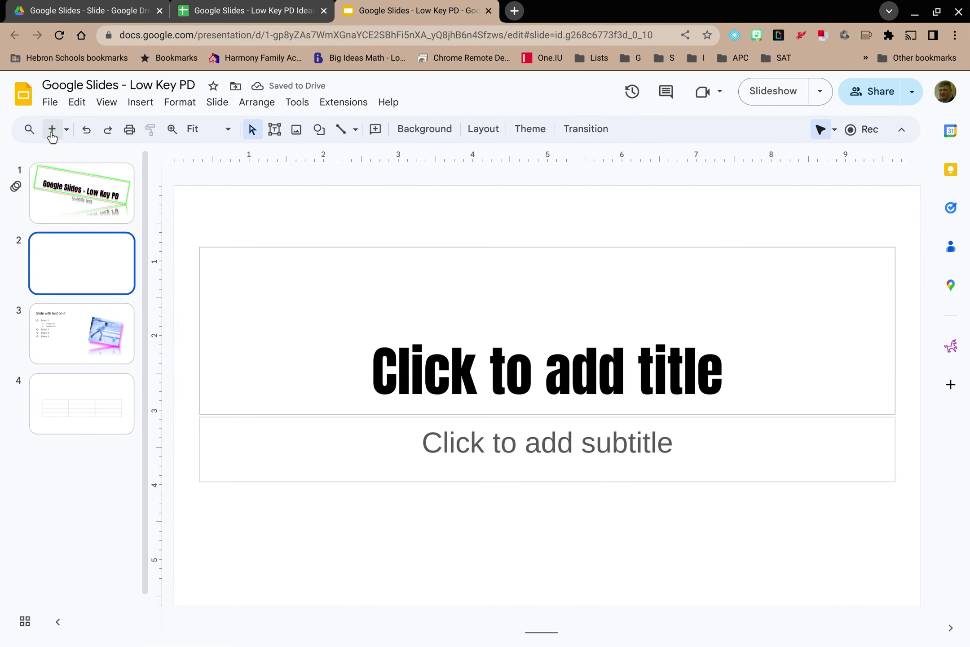
pyautogui.click(67, 131)
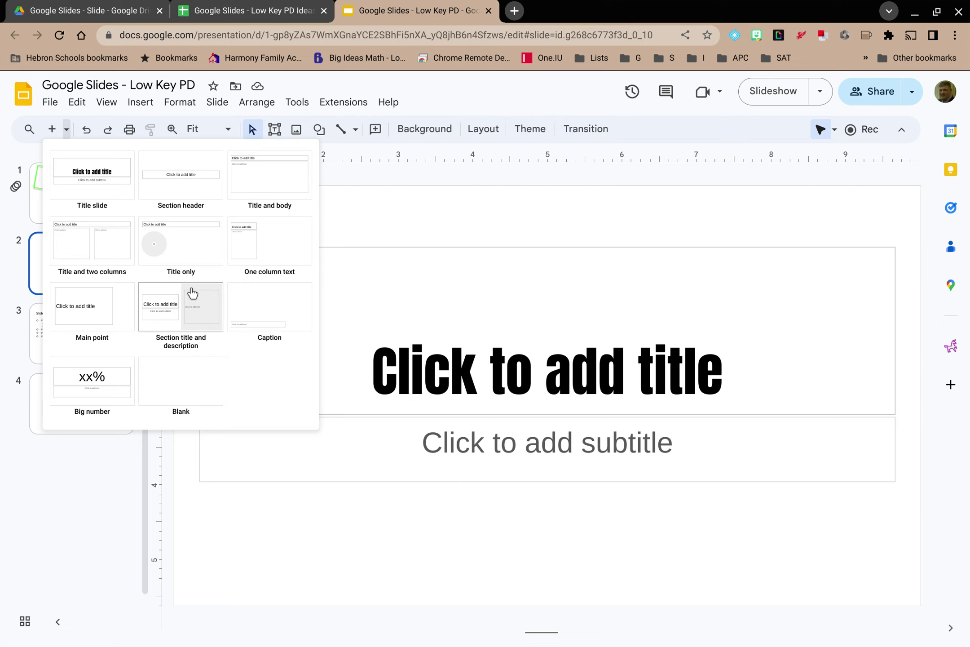
# - Insert a Main point layout slide as slide 3, then review slide 2 in the filmstrip
pyautogui.click(92, 307)
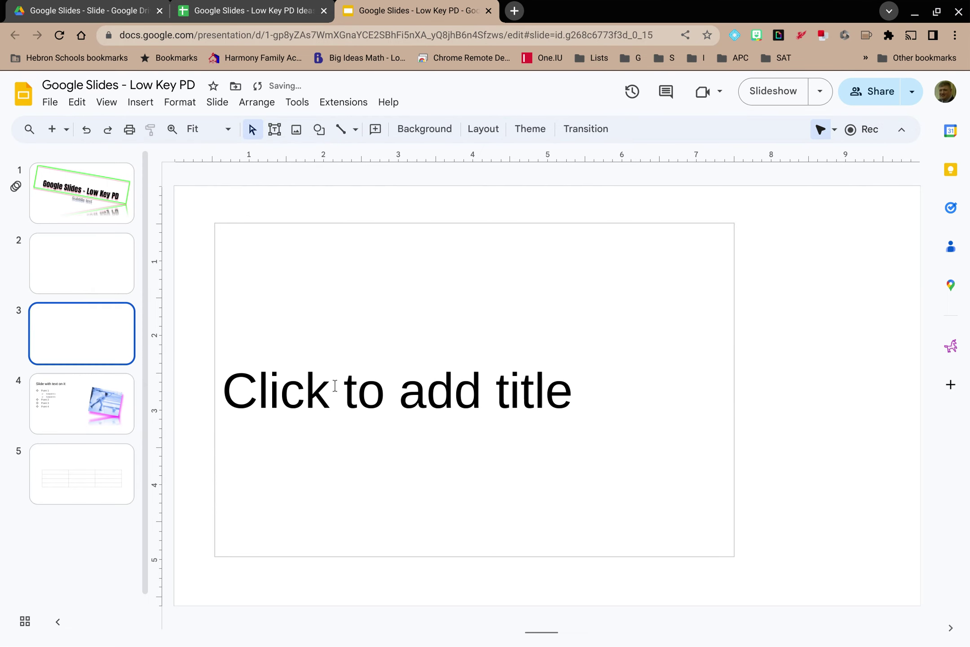
pyautogui.click(55, 244)
pyautogui.click(75, 326)
pyautogui.click(81, 286)
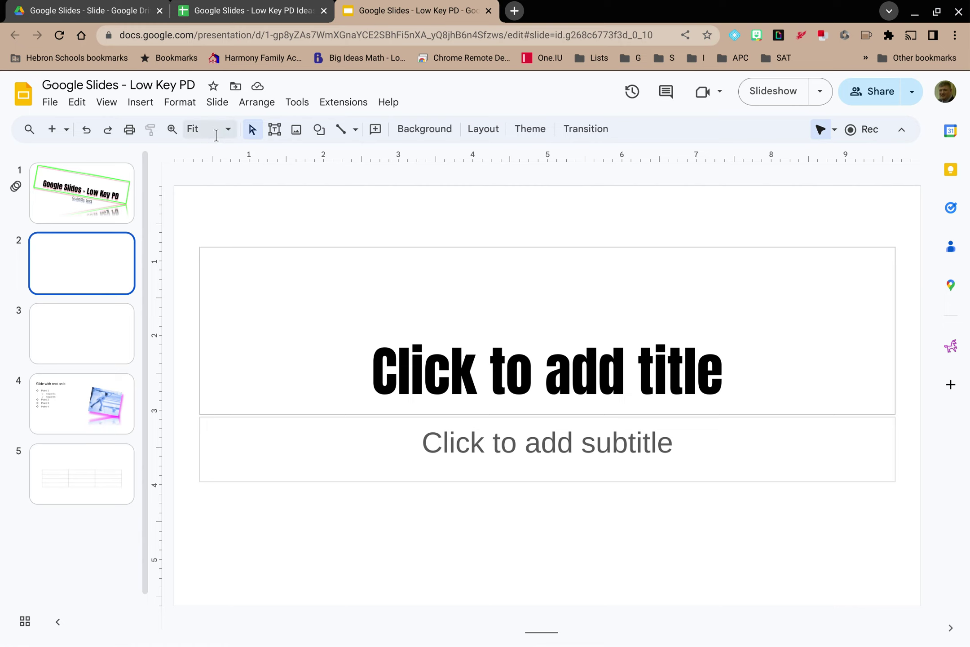
# - Add a title-and-subtitle slide after slide 2 using the Slide menu's New slide
pyautogui.click(217, 103)
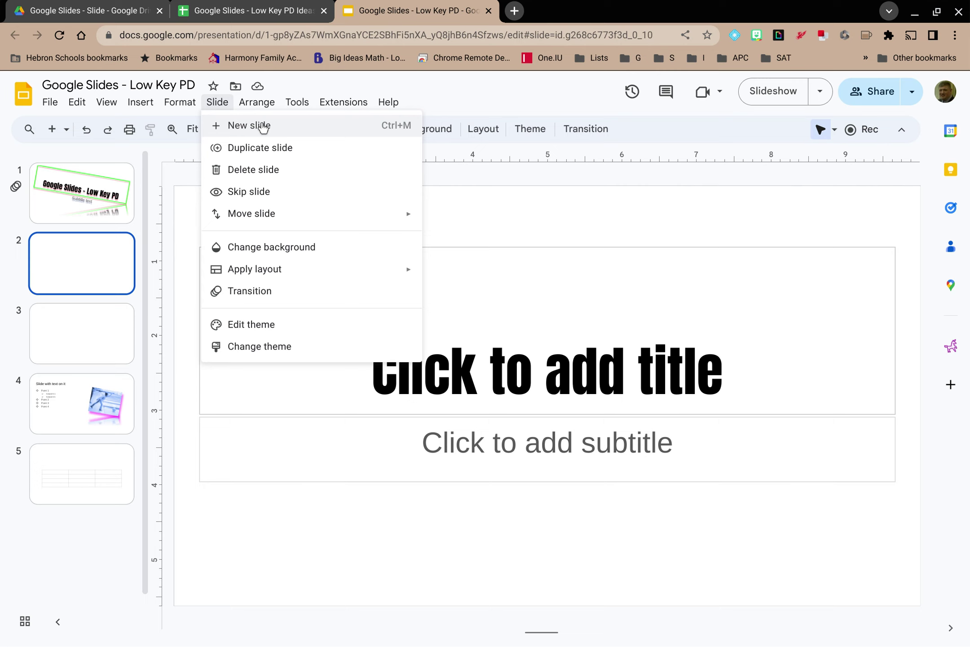
pyautogui.click(250, 125)
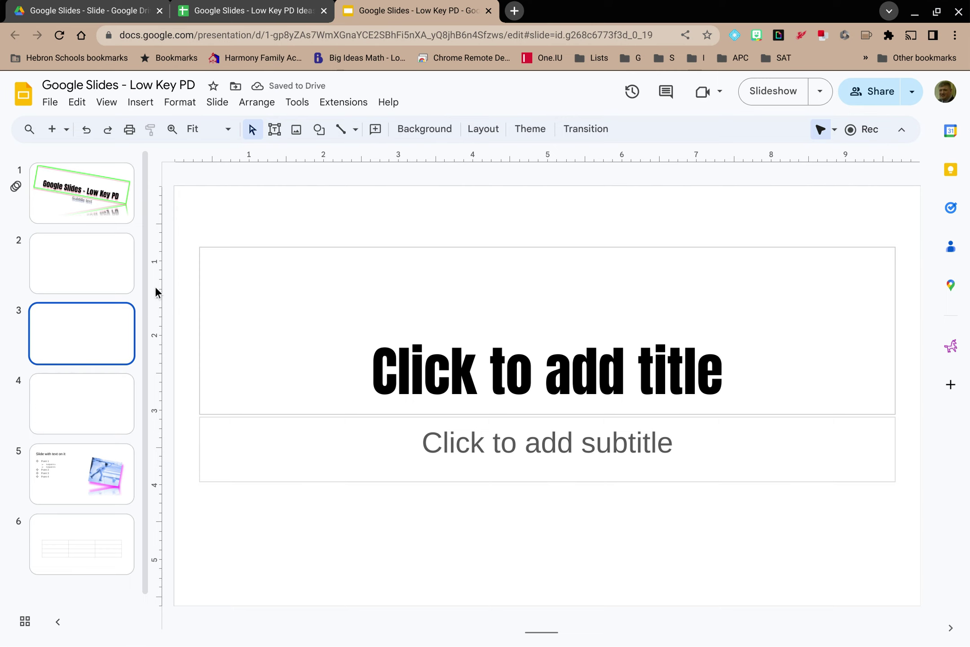
# - Select slide 6, the table slide, and append a blank seventh slide after it
pyautogui.click(218, 103)
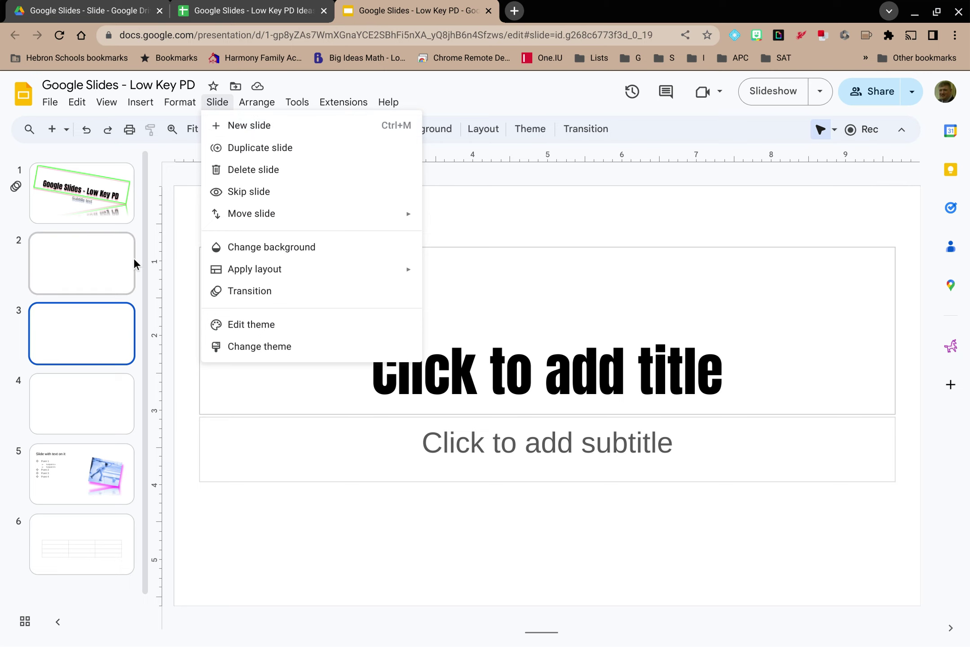
pyautogui.click(69, 575)
pyautogui.press('Return')
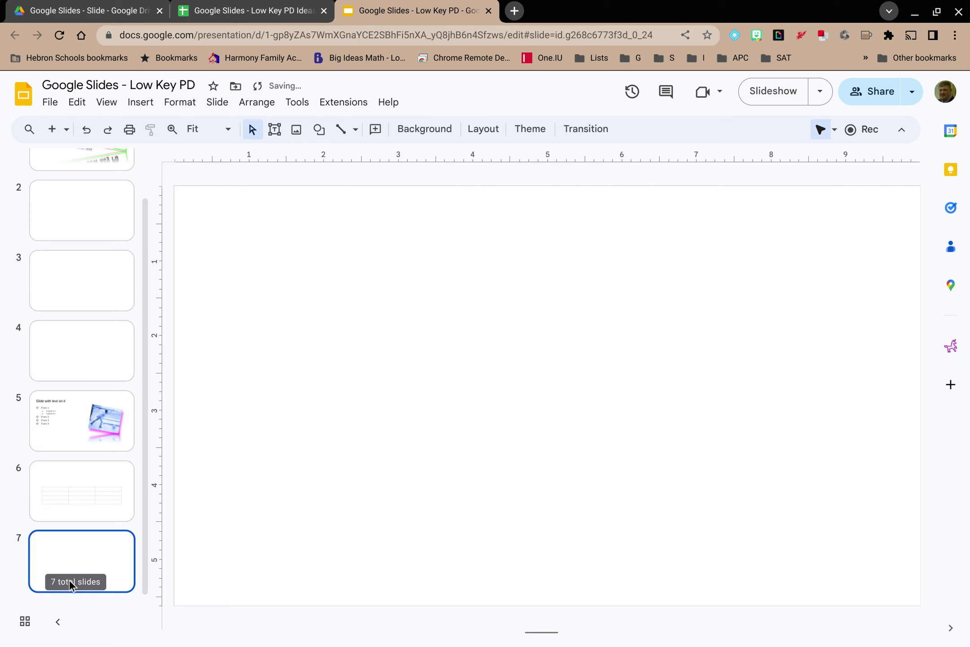
pyautogui.scroll(2, 86, 451)
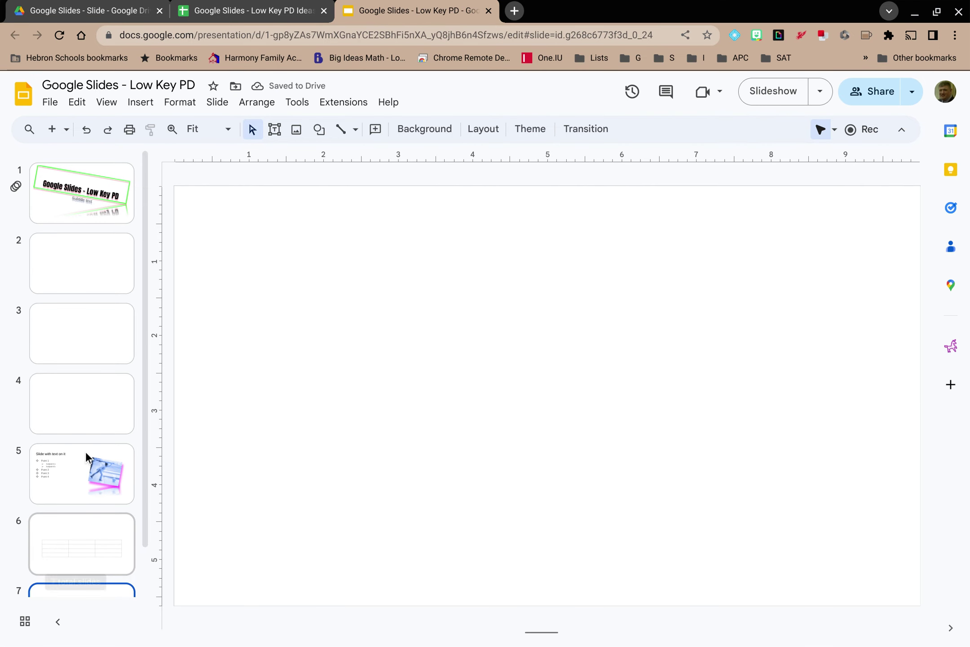